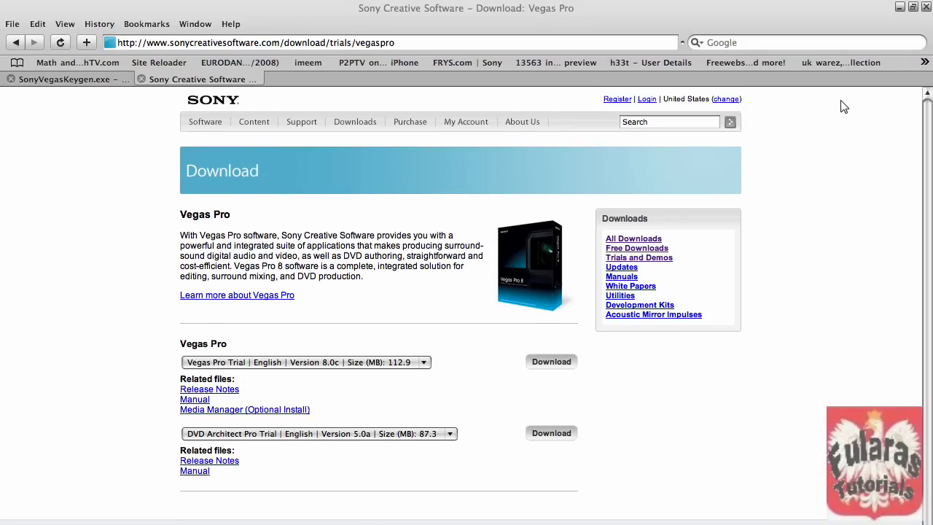
Bring Safari forward and start downloading the English Vegas Pro Trial 8.0c from Sony's page.
left_click(409, 42)
left_click(410, 42)
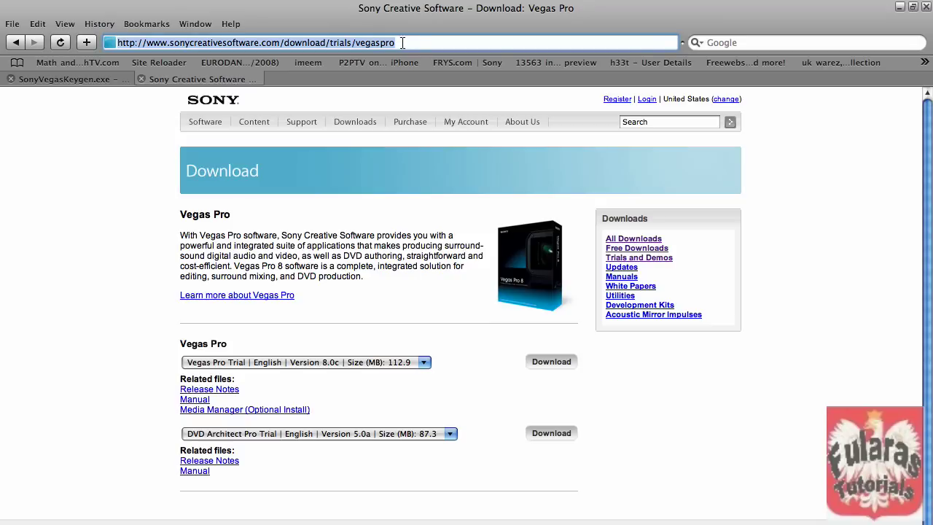
left_click(416, 42)
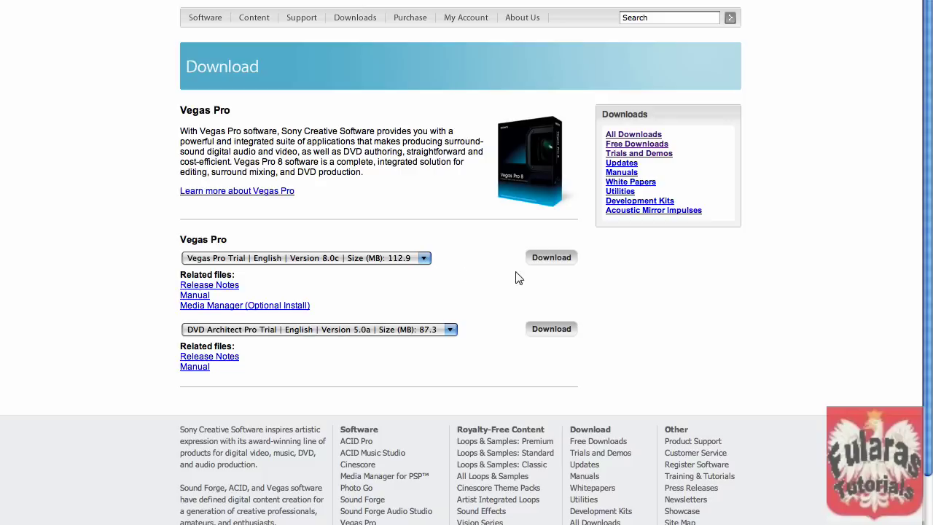
left_click(550, 262)
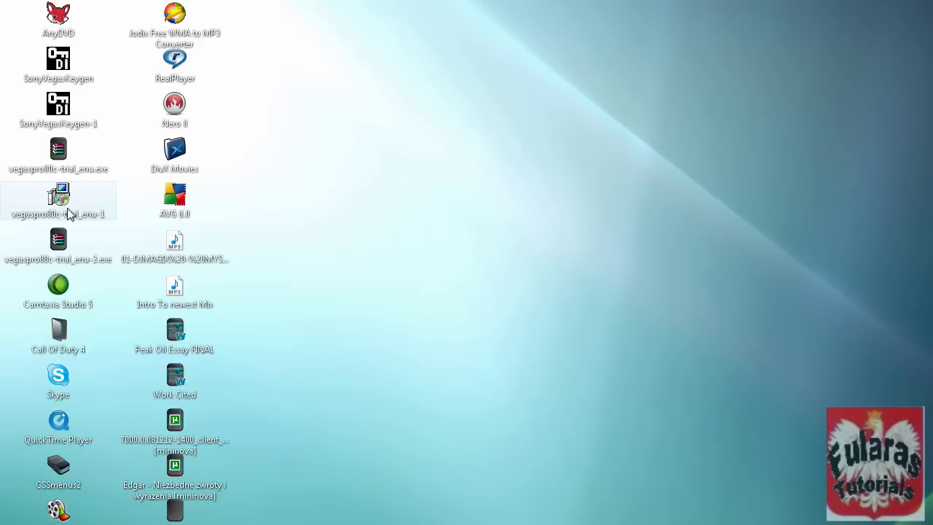
Launch vegaspro80c-trial_enu-1 and extract its setup files to the default folder.
double_click(64, 204)
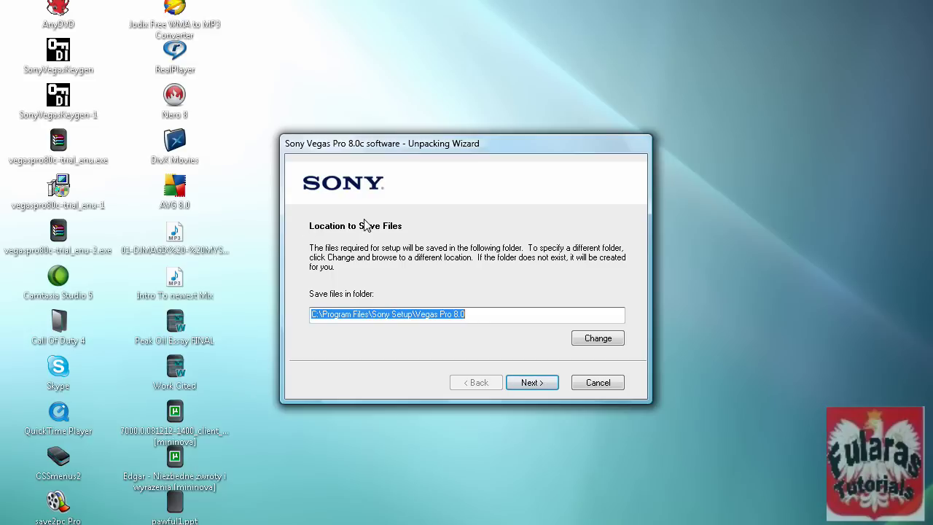
left_click(538, 386)
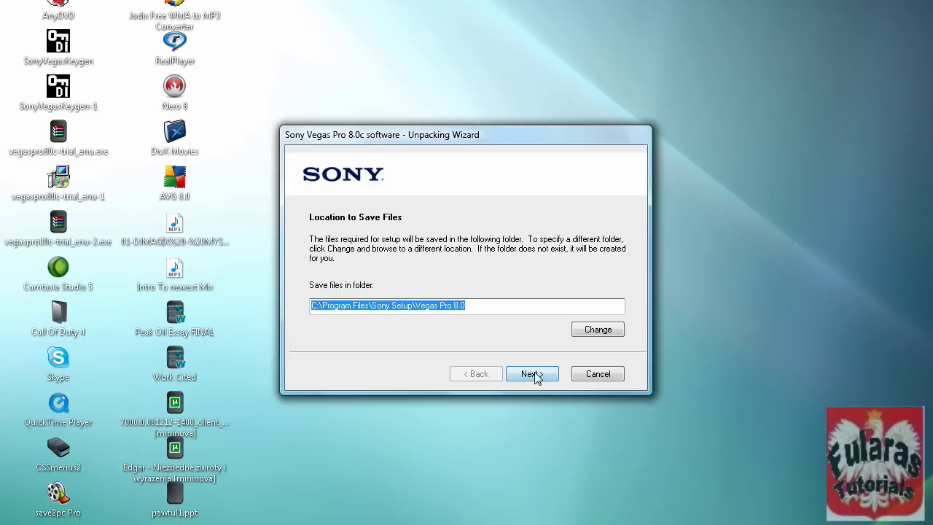
left_click(531, 374)
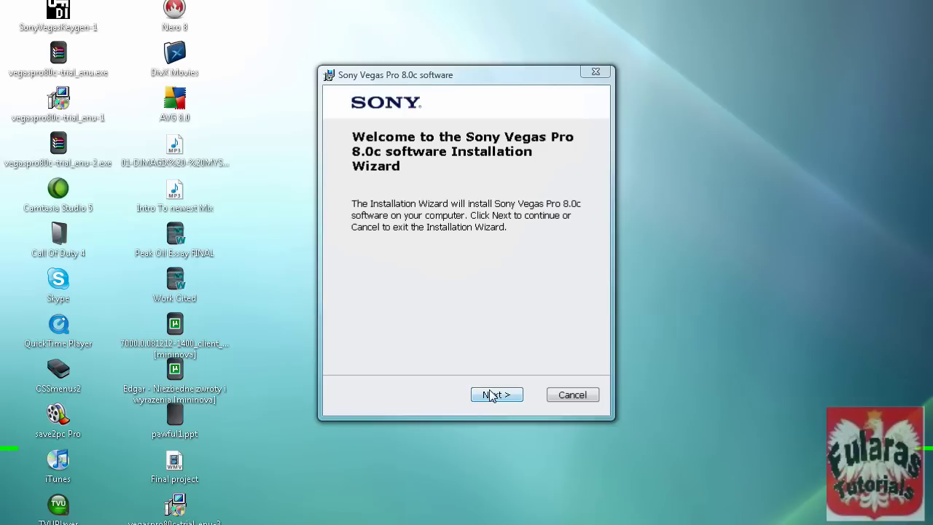
Get past the welcome page and accept the Vegas Pro 8.0c end user license agreement.
left_click(492, 394)
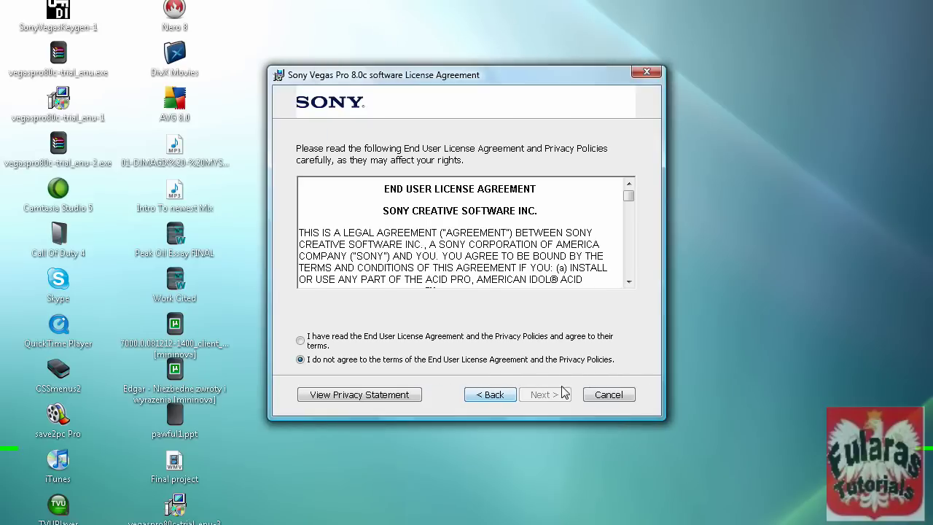
left_click(309, 344)
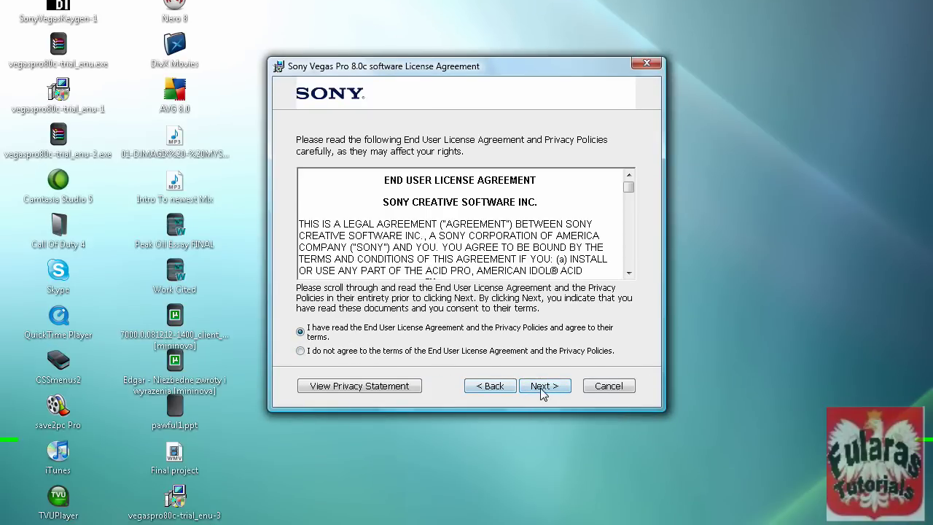
left_click(544, 388)
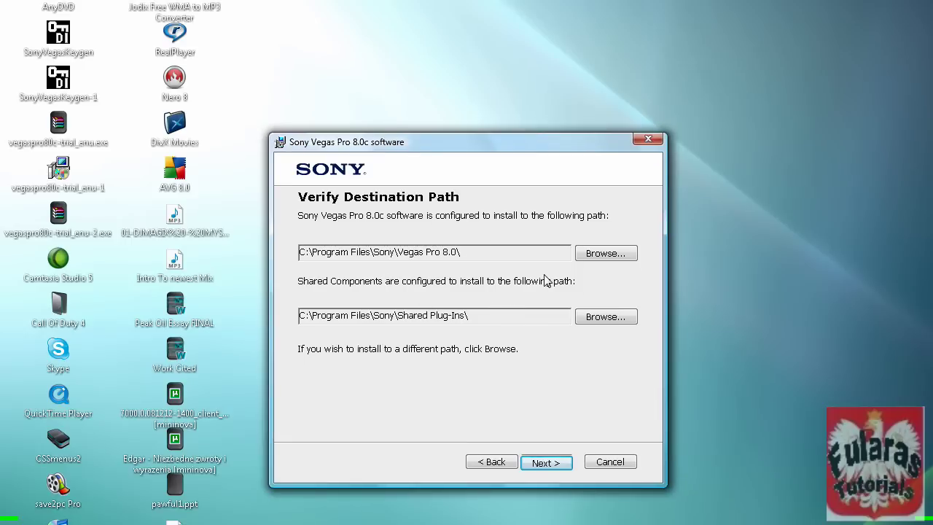
Keep the default C:\Program Files\Sony\Vegas Pro 8.0\ destination path and continue.
left_click(605, 255)
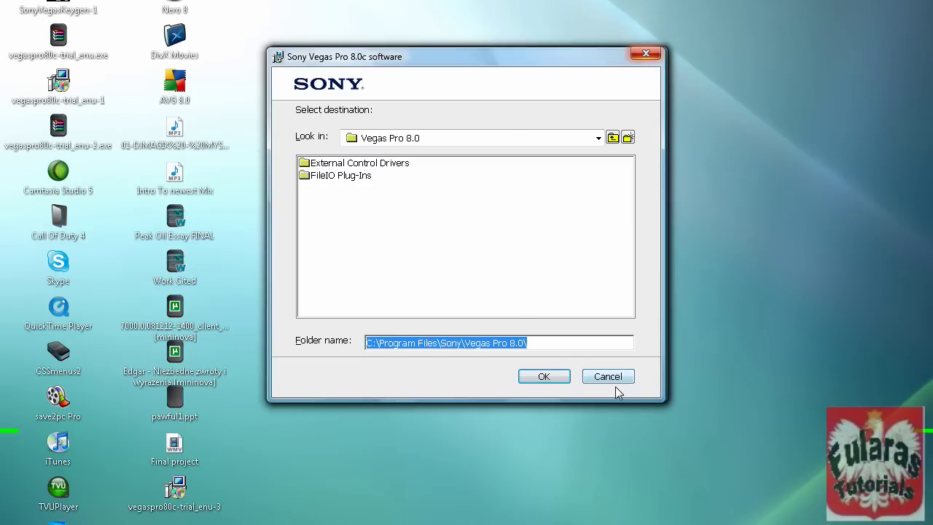
left_click(620, 381)
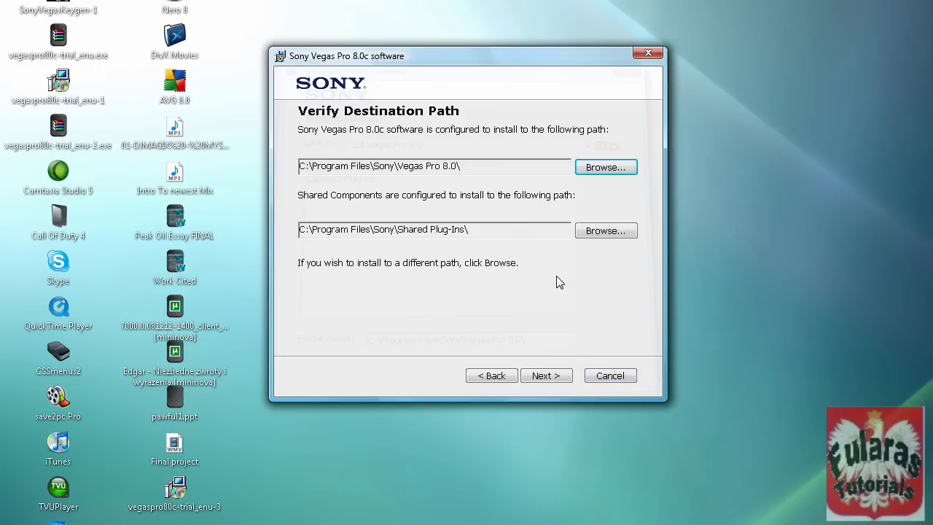
left_click(547, 376)
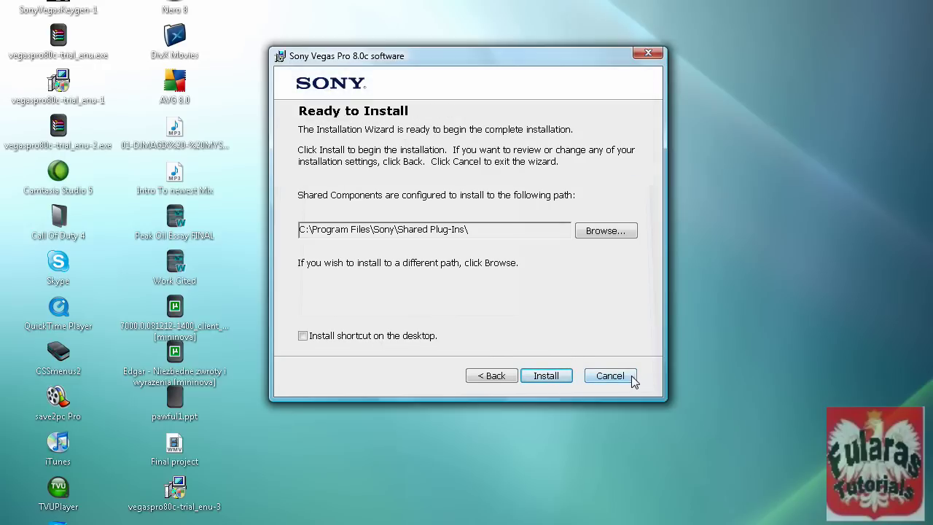
Install Vegas Pro 8.0c with a desktop shortcut, then close the finished wizard.
left_click(318, 336)
left_click(559, 376)
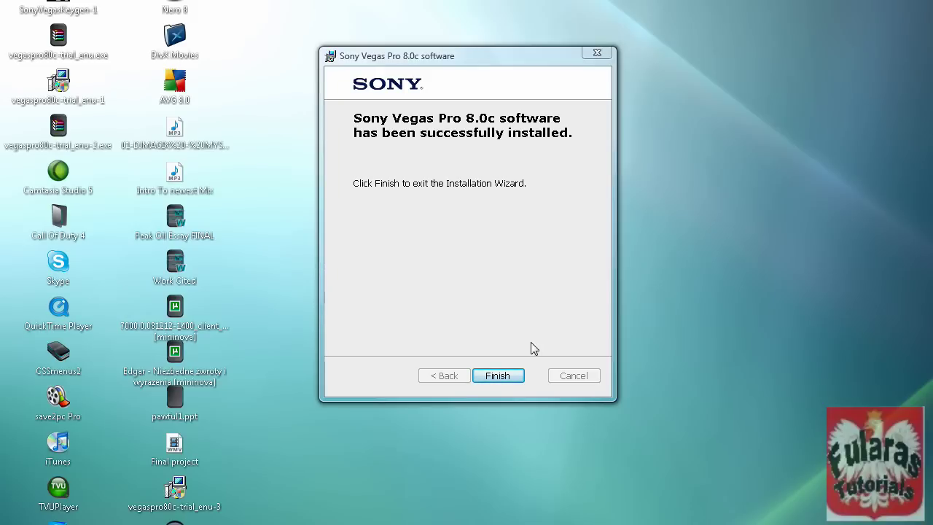
left_click(503, 376)
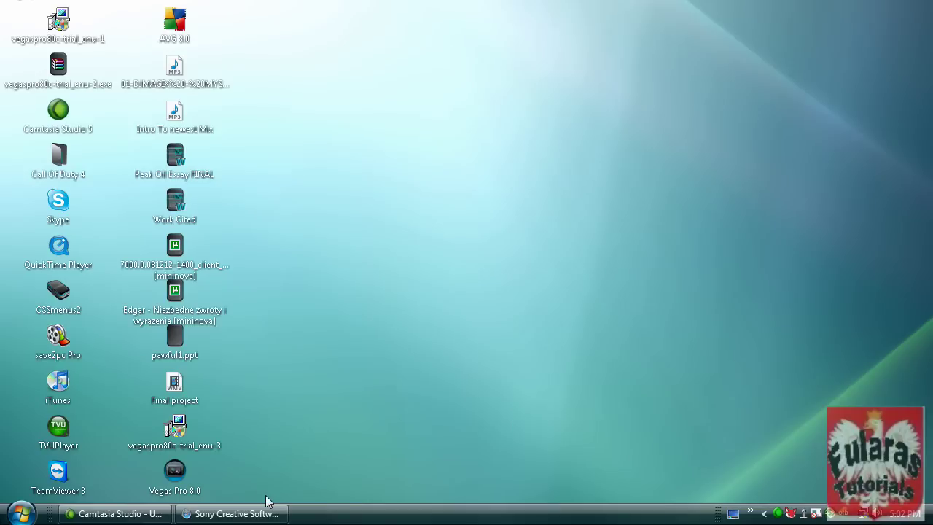
Download SonyVegasKeygen.exe (138.5 KB) from the MediaFire tab and close the ad popup.
left_click(233, 516)
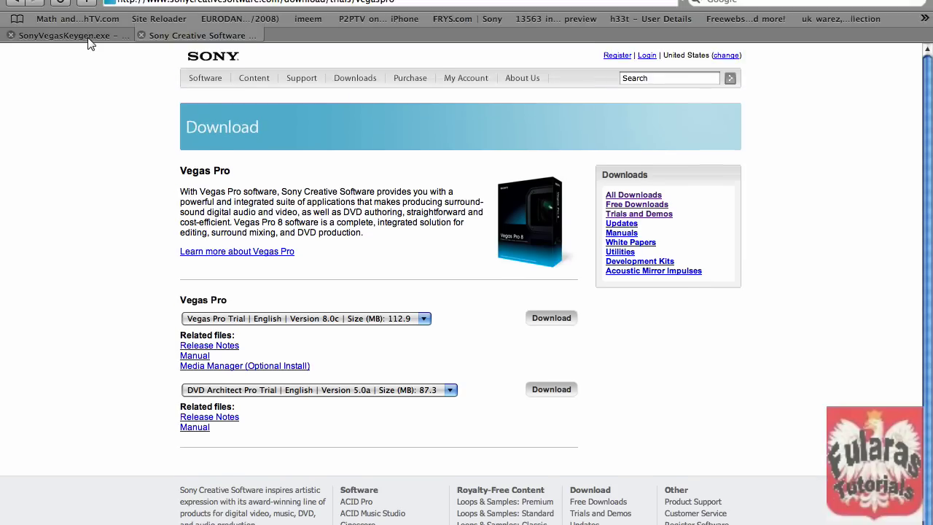
left_click(72, 36)
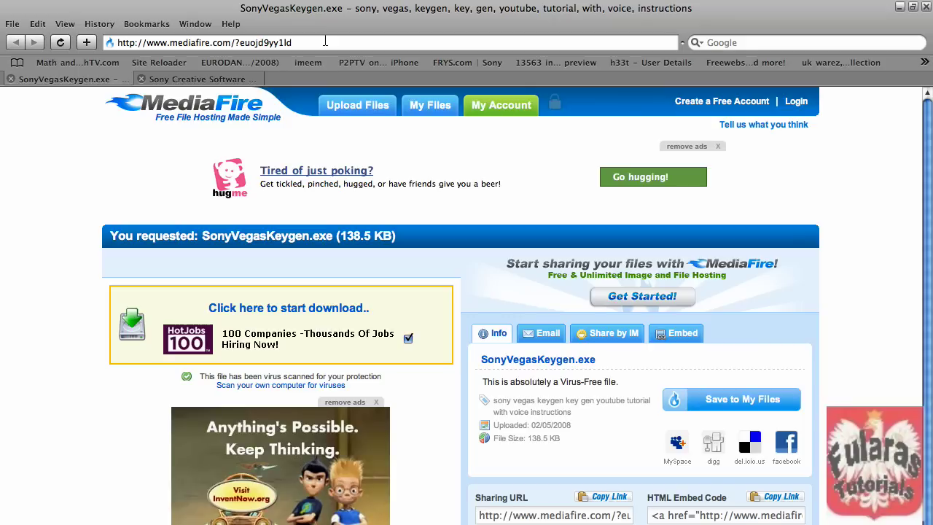
left_click(292, 309)
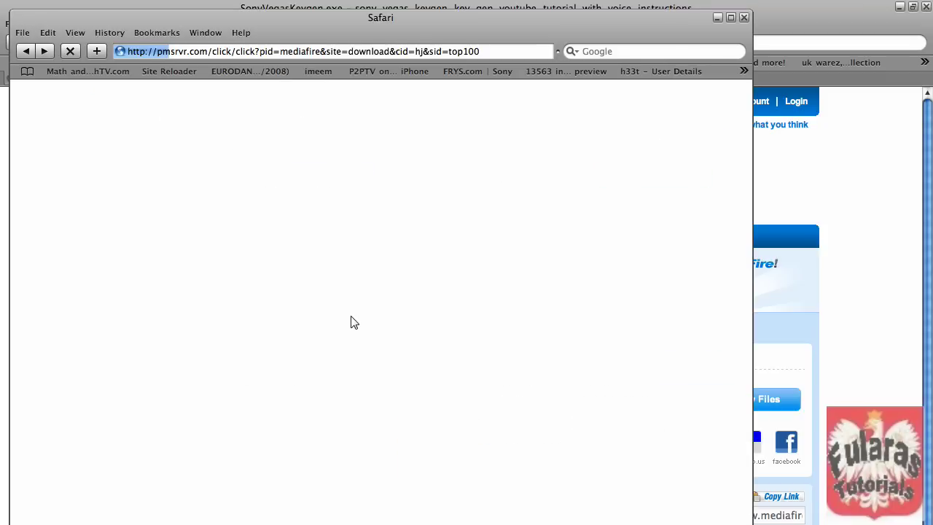
left_click(744, 17)
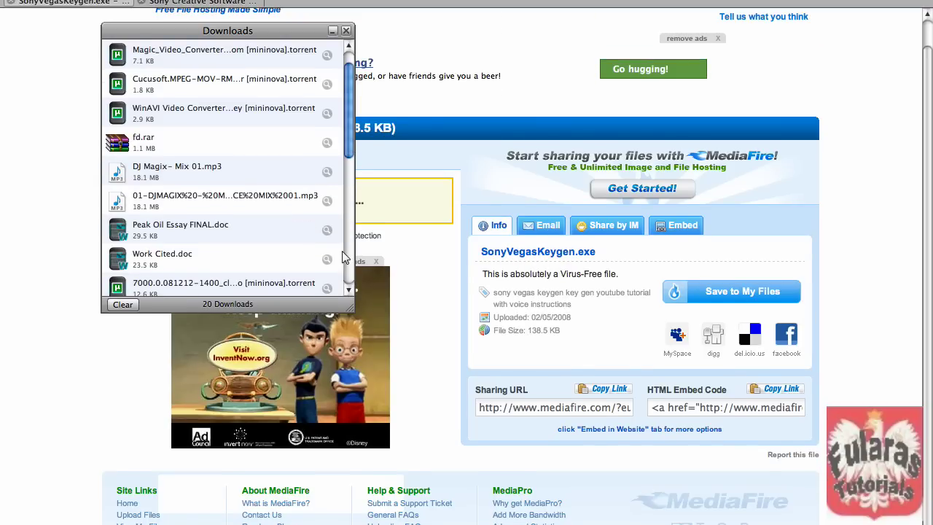
scroll(344, 257, "down", 5)
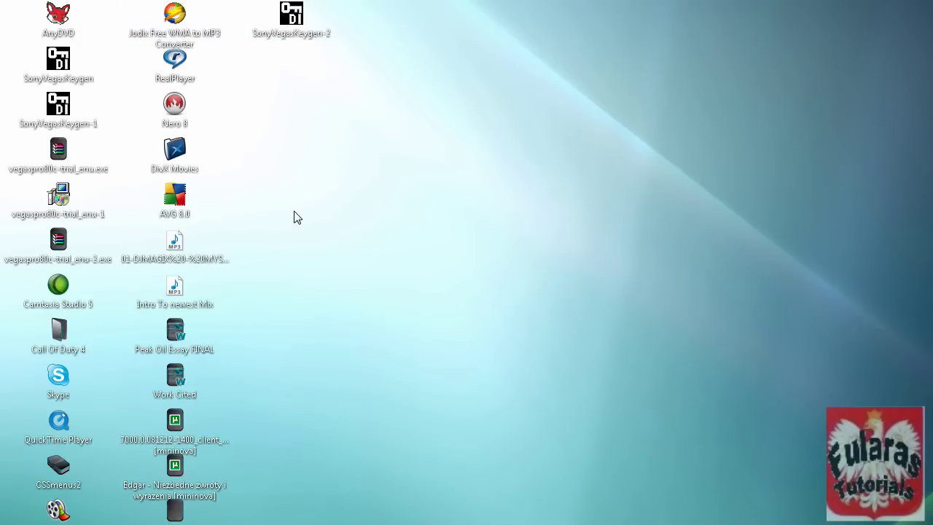
Run SonyVegasKeygen-2 as administrator, confirming the security warning to open the keygen.
double_click(299, 18)
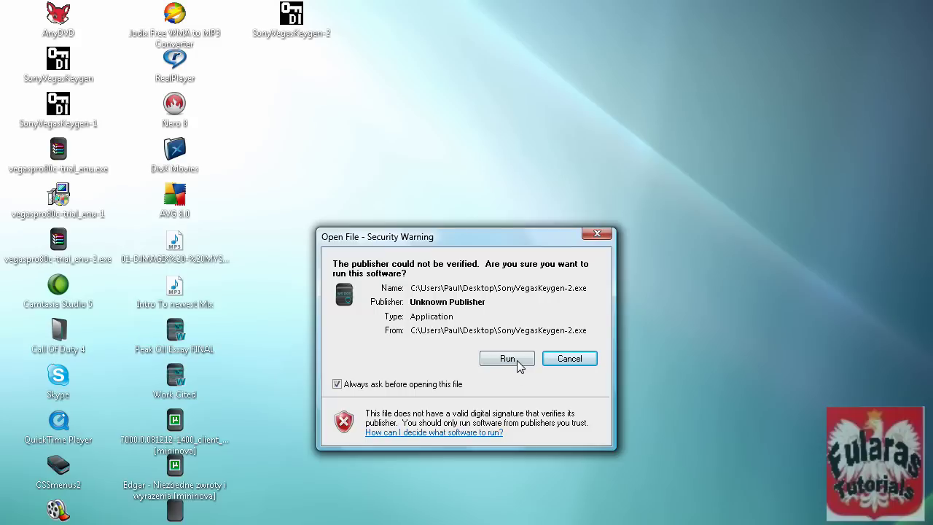
left_click(583, 360)
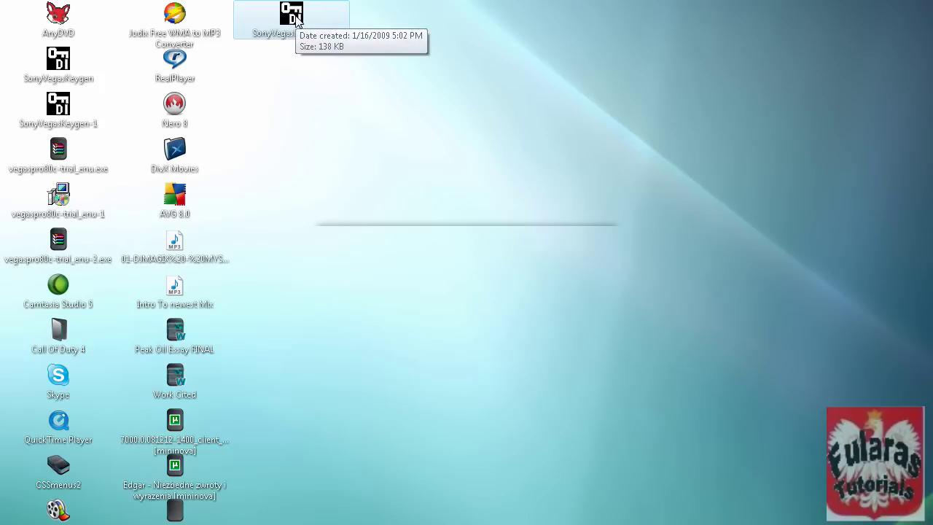
double_click(295, 16)
right_click(328, 16)
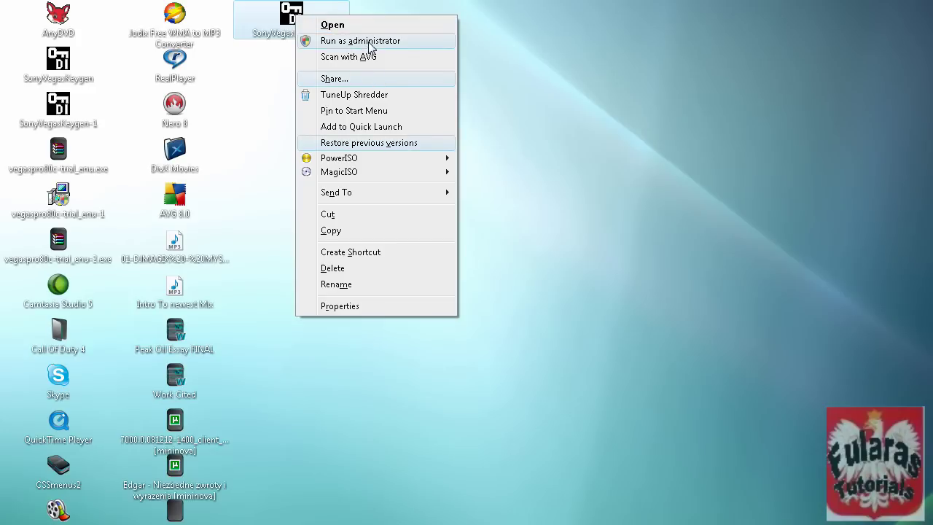
left_click(393, 42)
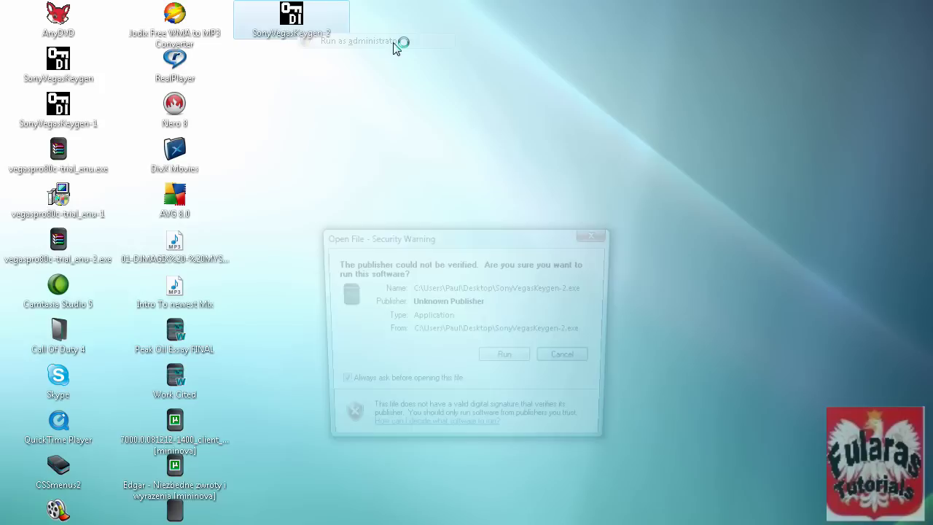
left_click(506, 359)
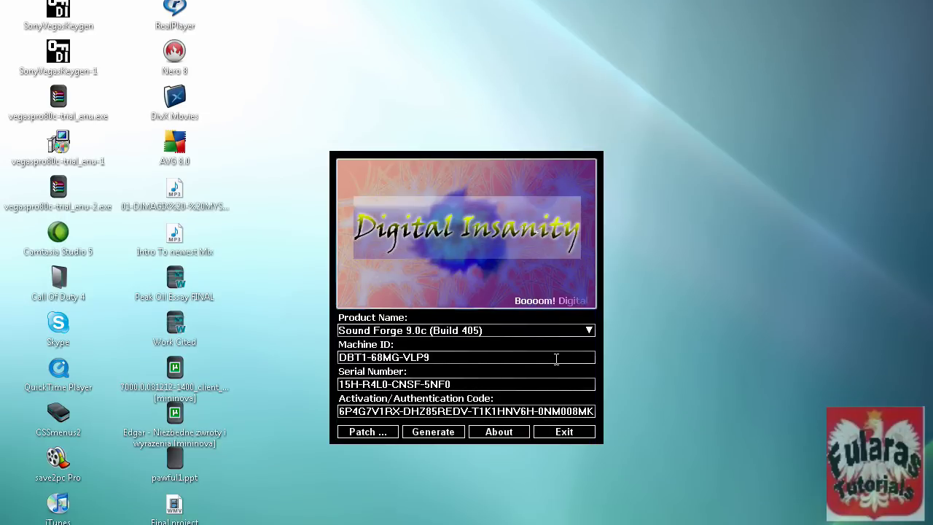
Switch the keygen's product from Sound Forge 9.0c to Vegas Pro 8.0a (Build 179).
left_click(588, 331)
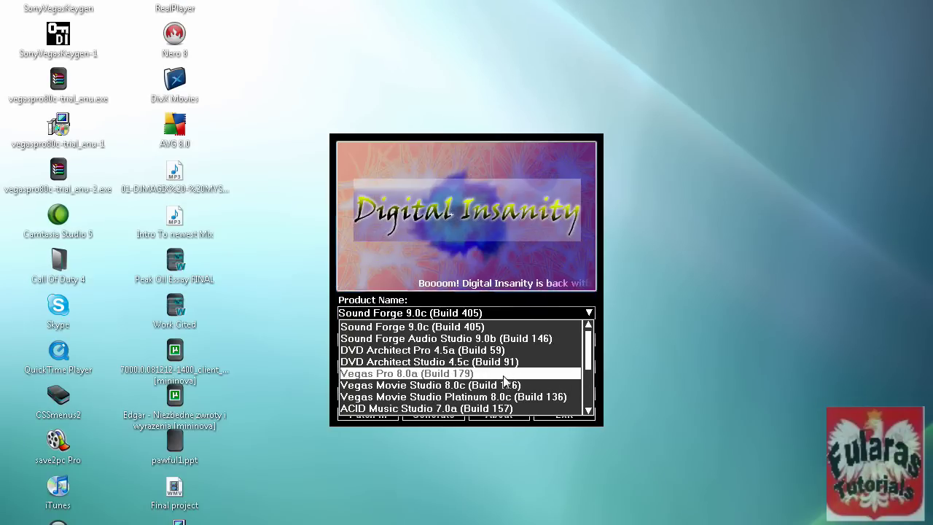
key("Escape")
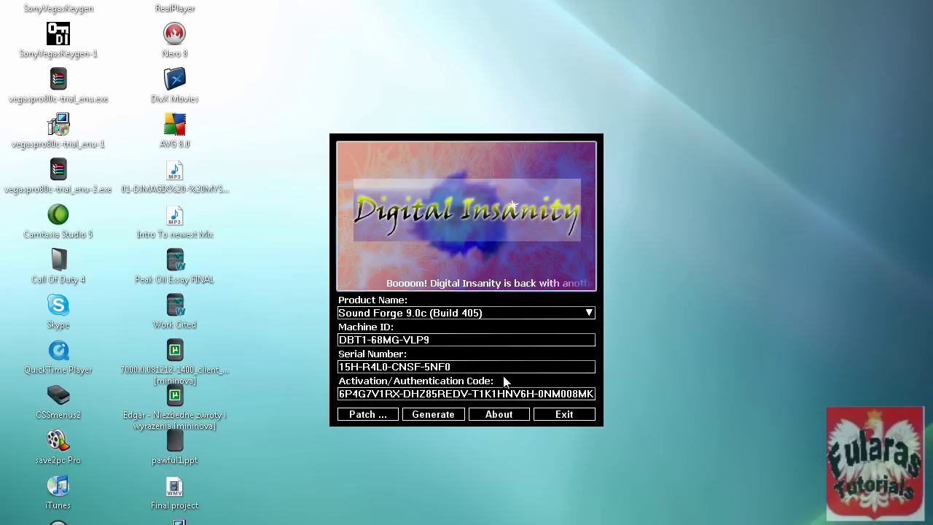
key("Down")
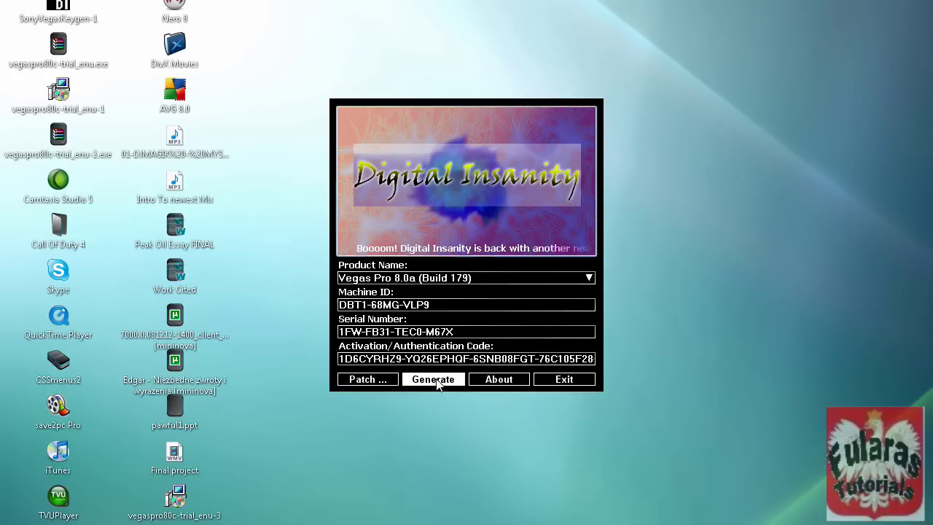
Browse through Program Files into the Sony folder to locate Vegas Pro 8.0 for patching.
left_click(367, 380)
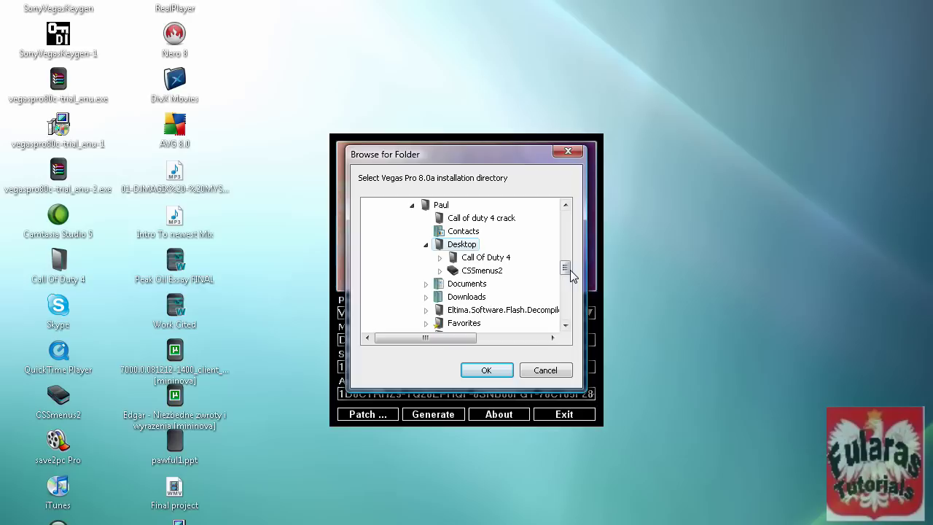
left_click_drag(569, 271, 566, 219)
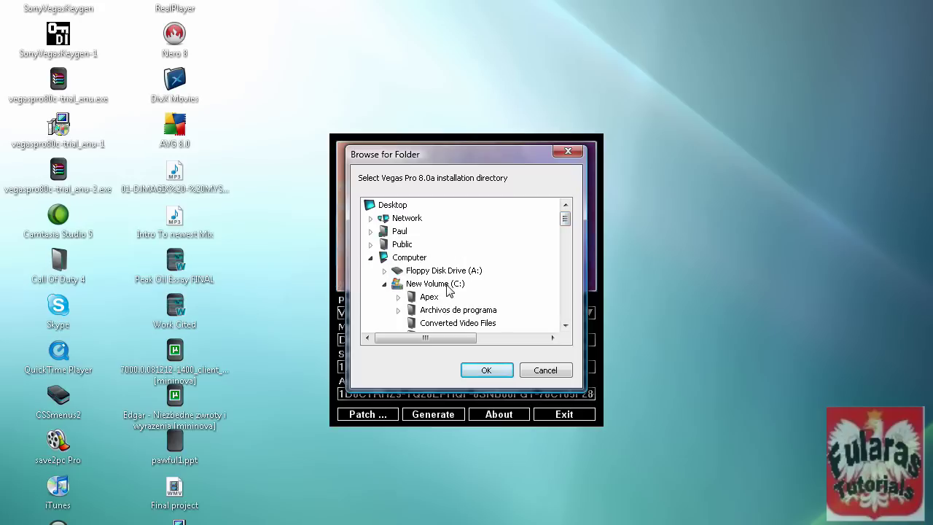
scroll(510, 299, "down", 5)
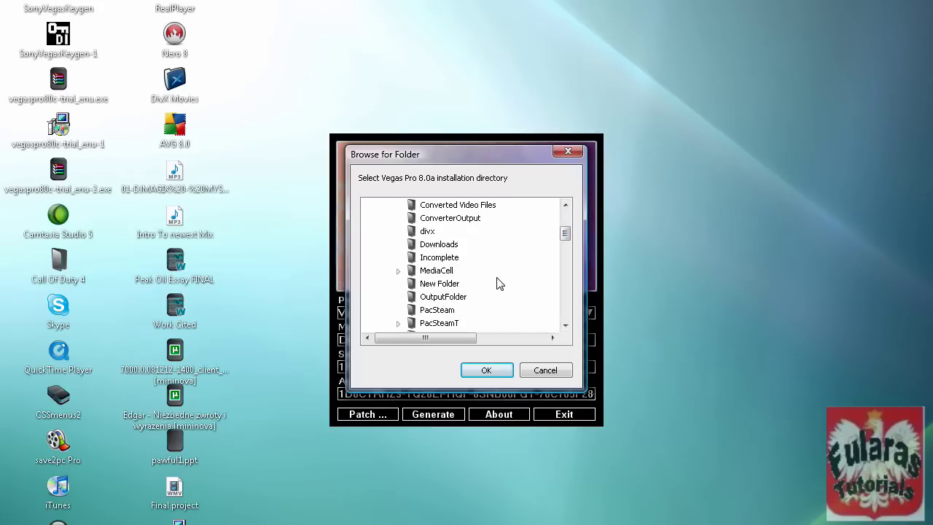
scroll(477, 269, "down", 4)
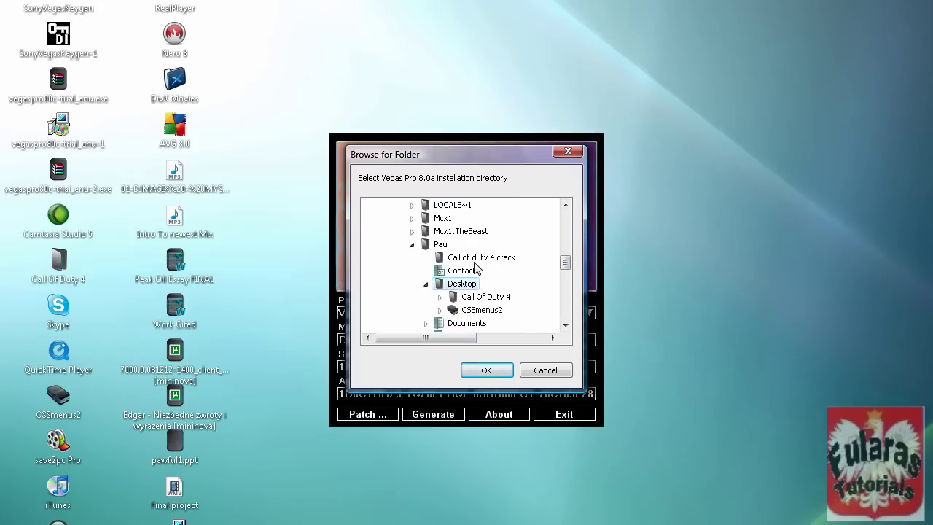
scroll(477, 271, "up", 4)
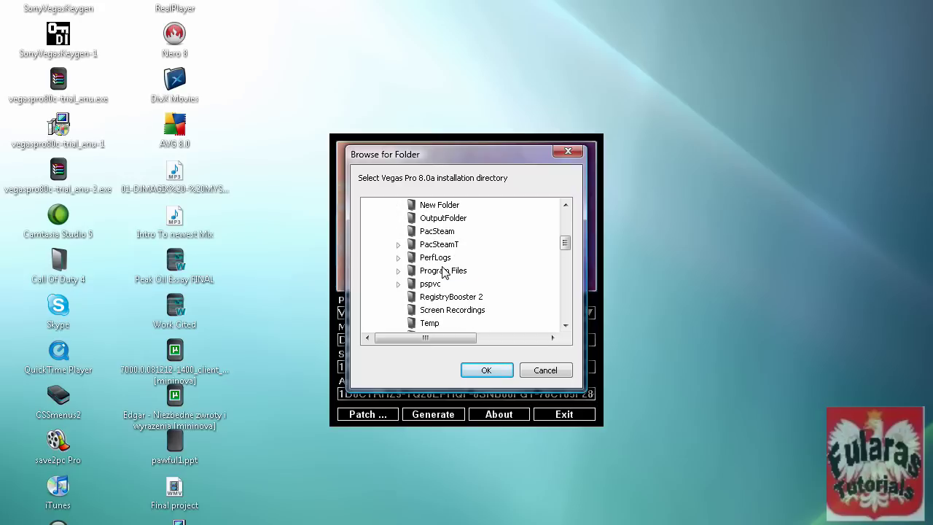
double_click(444, 270)
scroll(512, 312, "down", 5)
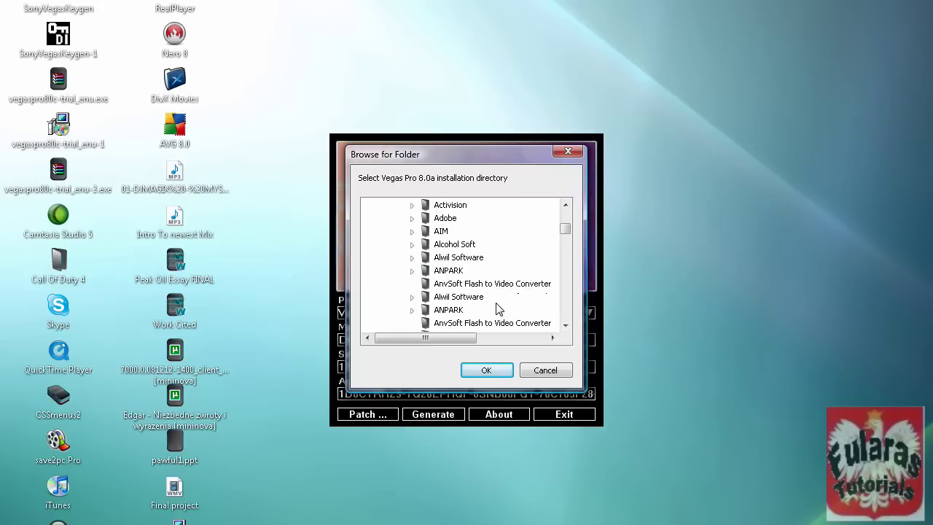
scroll(502, 298, "down", 6)
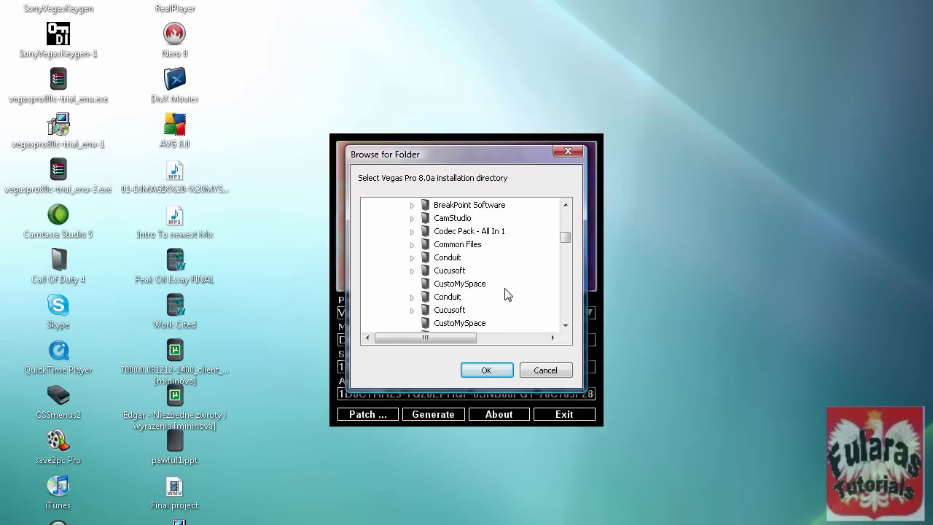
scroll(501, 295, "down", 6)
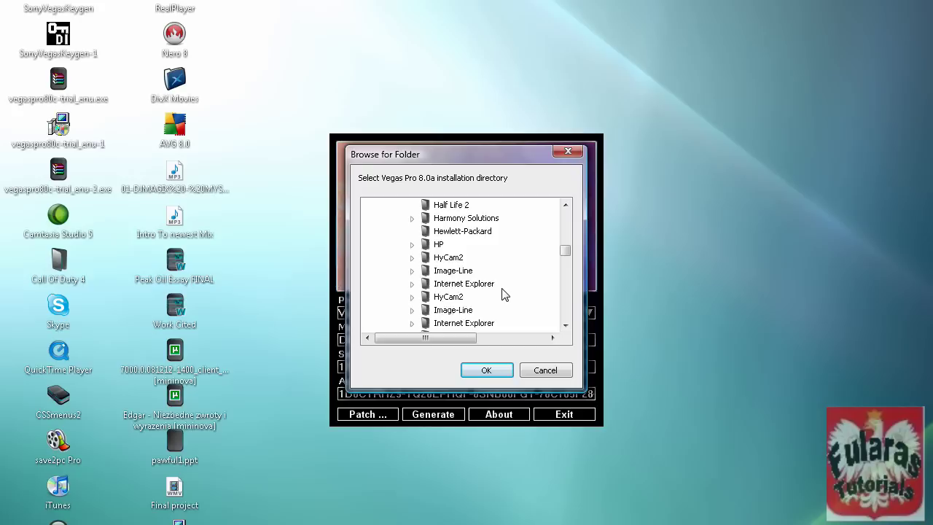
scroll(501, 294, "down", 6)
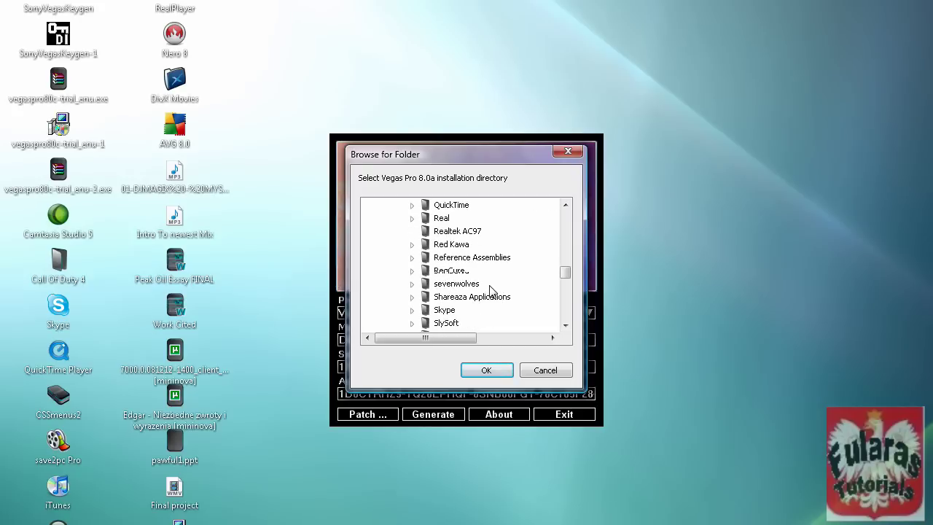
scroll(501, 300, "down", 2)
double_click(448, 297)
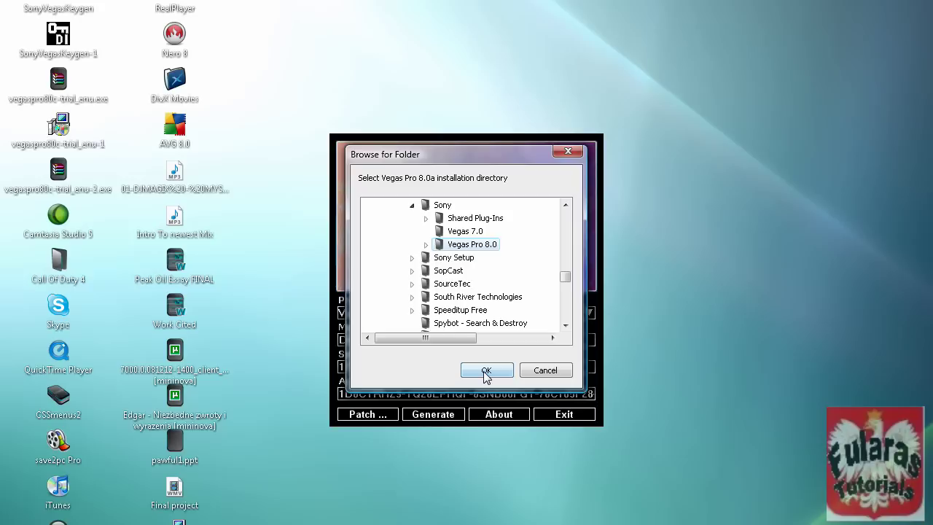
Confirm Vegas Pro 8.0 as the patch directory, regenerate the codes, and select the new serial.
left_click(486, 372)
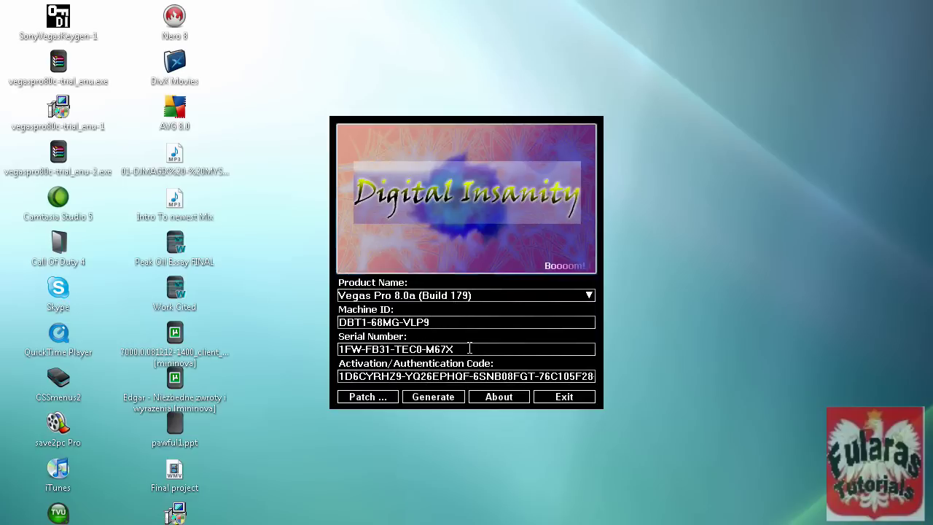
left_click(438, 399)
left_click(437, 384)
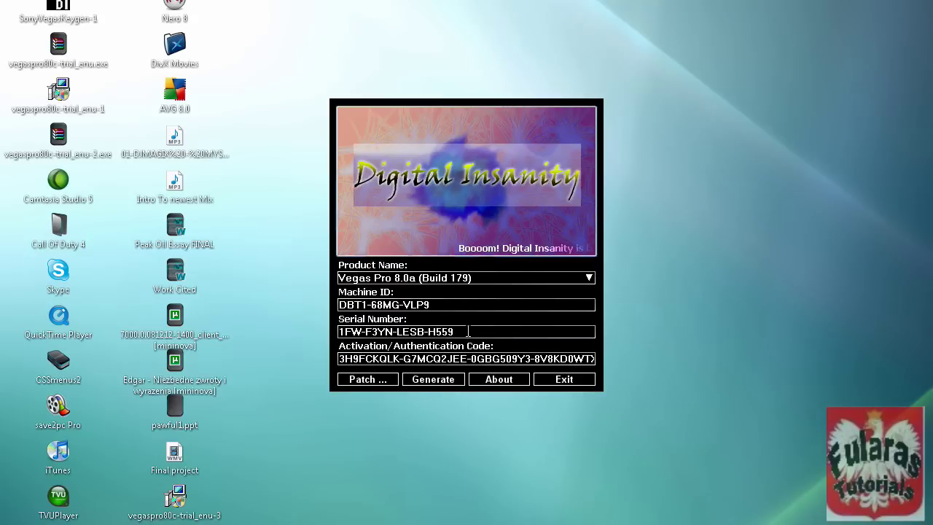
left_click_drag(467, 332, 412, 331)
left_click(433, 379)
left_click_drag(338, 331, 378, 334)
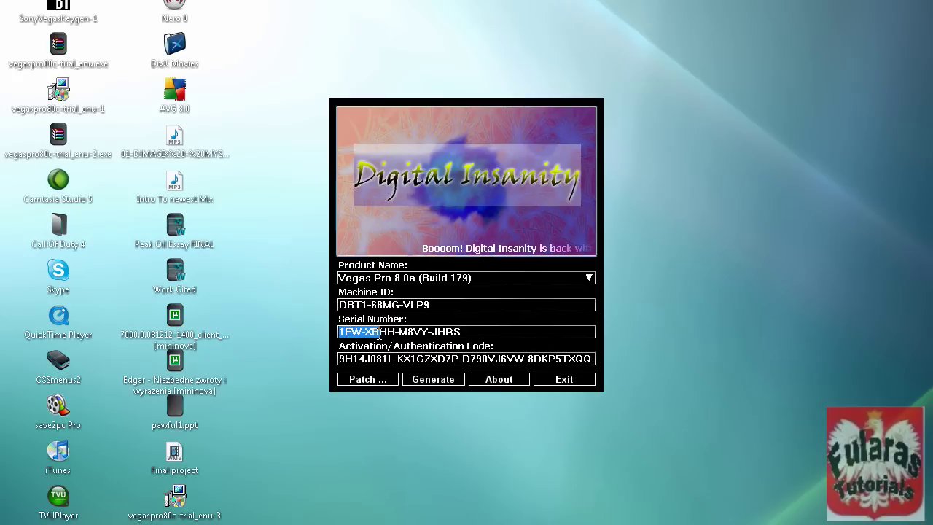
right_click(436, 333)
Copy the keygen's serial and paste it into Vegas Pro 8.0's serial number field.
left_click(472, 381)
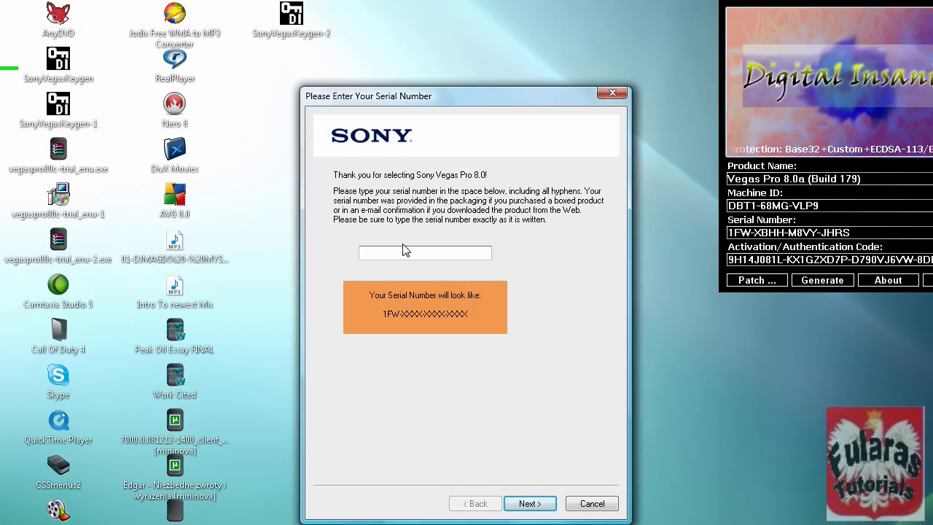
left_click(387, 251)
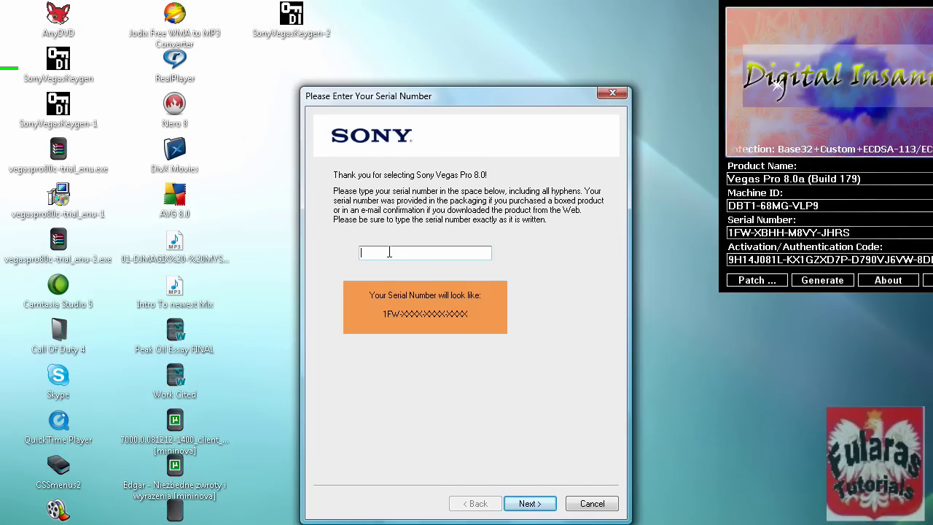
right_click(389, 256)
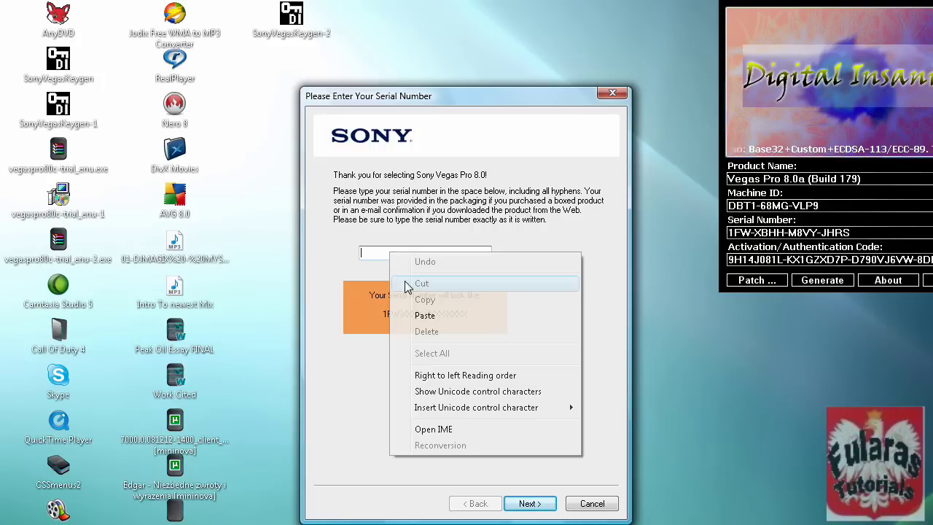
left_click(426, 313)
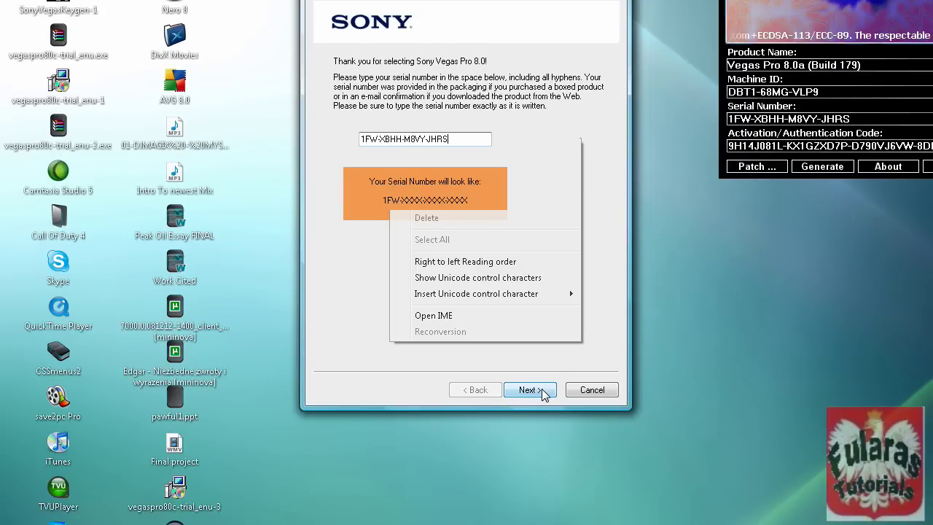
Accept the serial and choose to register Vegas Pro from another computer.
left_click(541, 390)
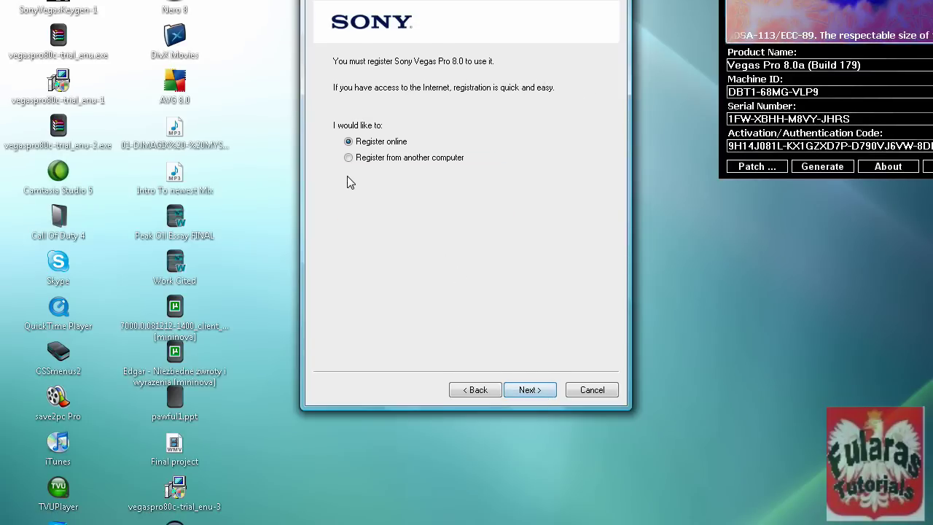
left_click(350, 159)
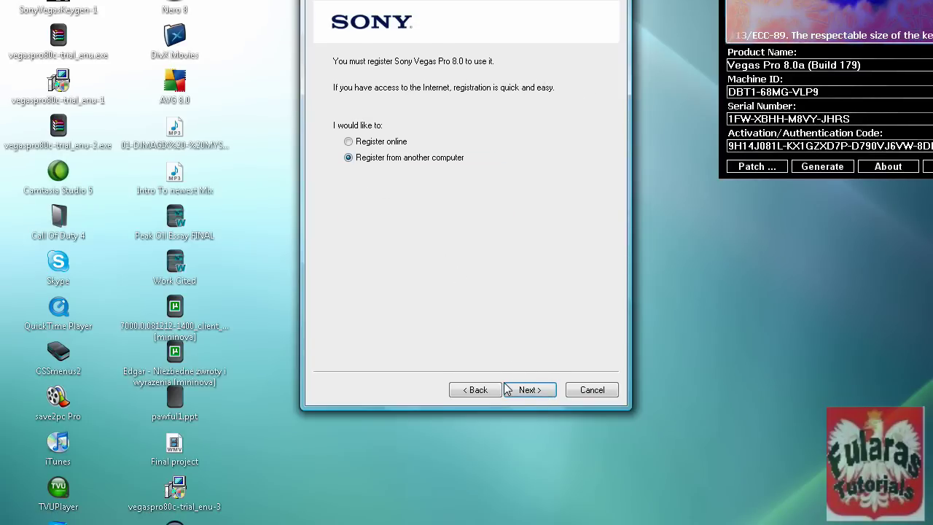
left_click(527, 391)
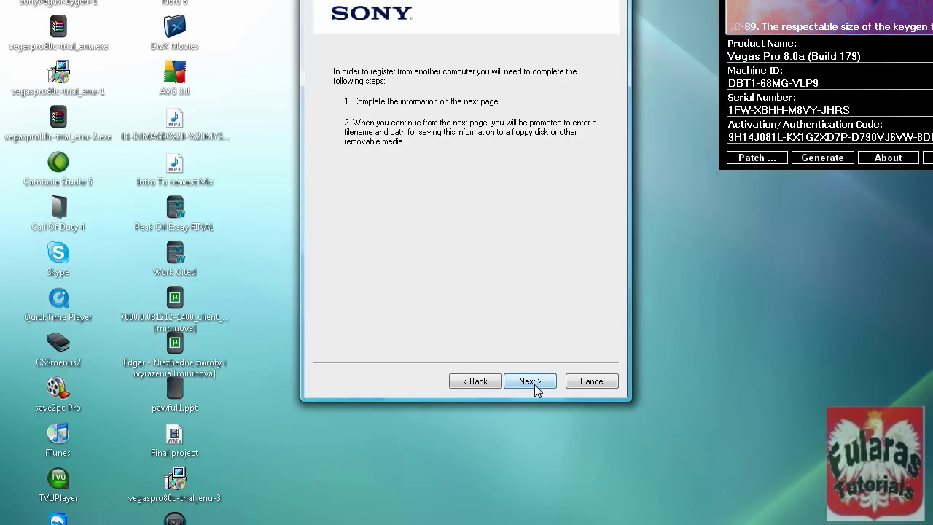
left_click(535, 386)
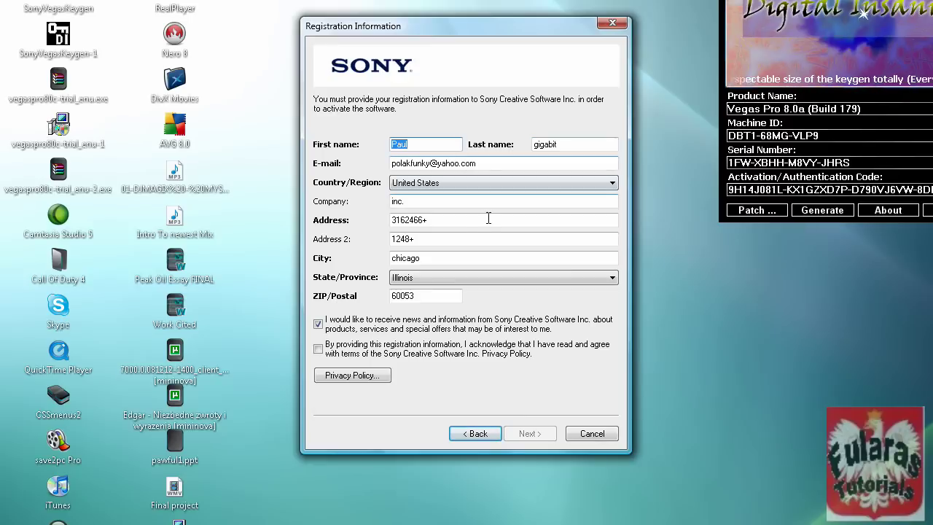
Accept the privacy policy, save the registration file, and advance to the authentication-code step.
left_click(318, 349)
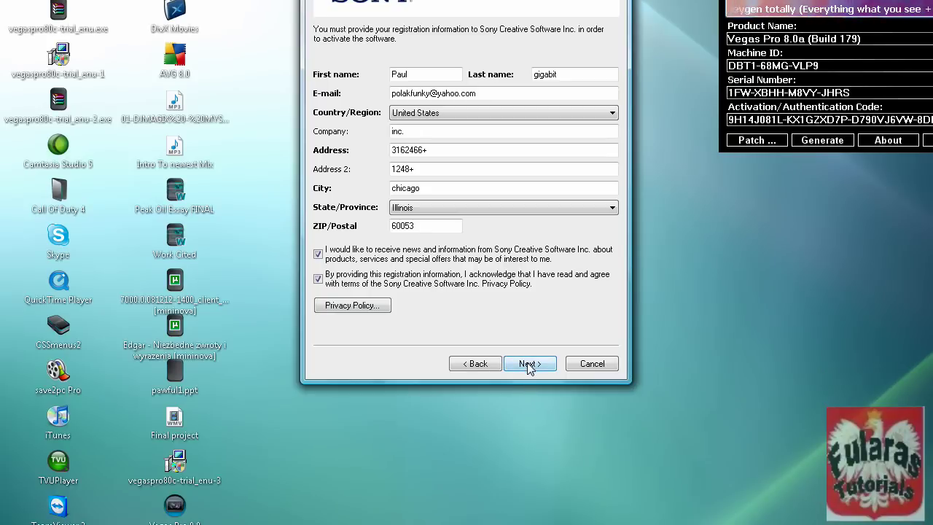
left_click(528, 364)
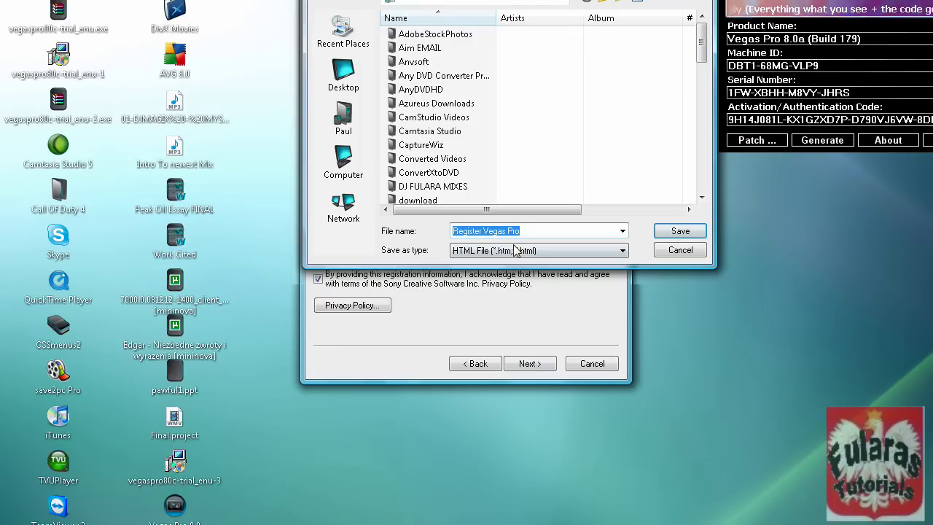
left_click(683, 232)
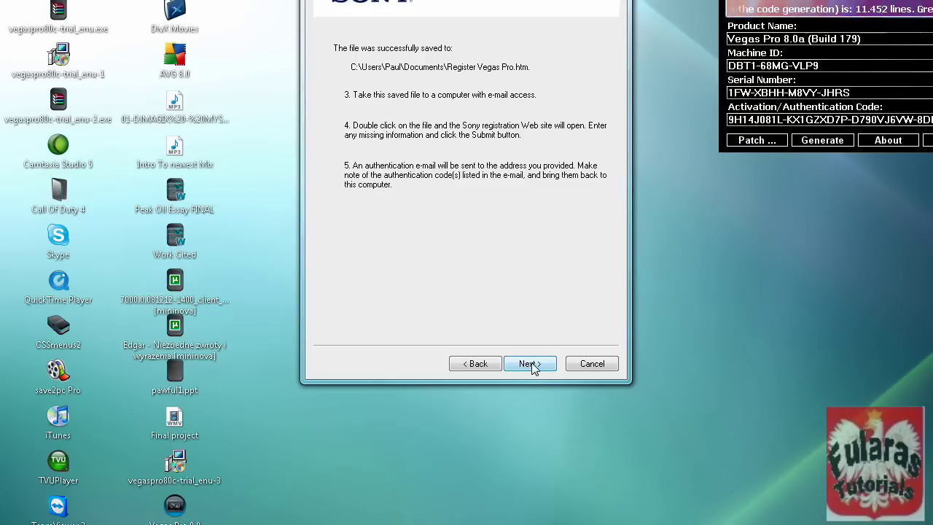
left_click(531, 364)
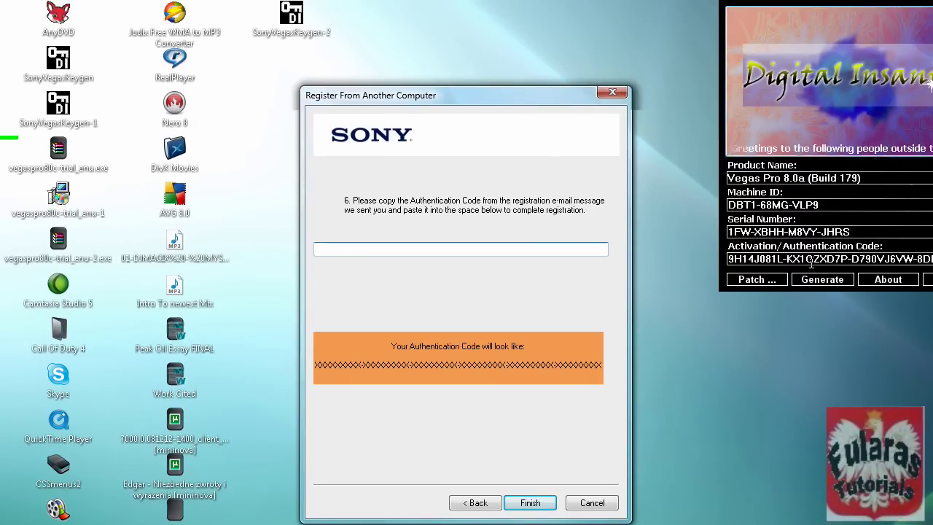
Select and copy the full activation code from the keygen window.
left_click(824, 265)
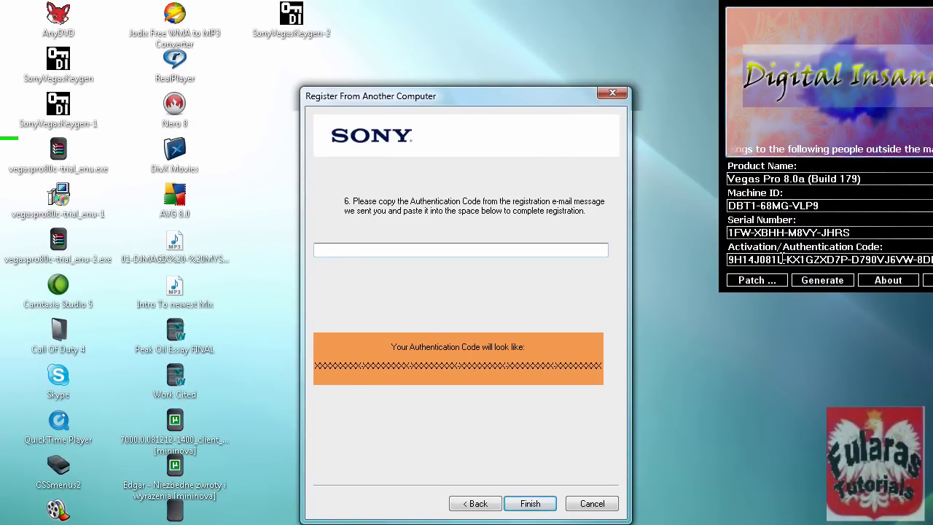
left_click(731, 260)
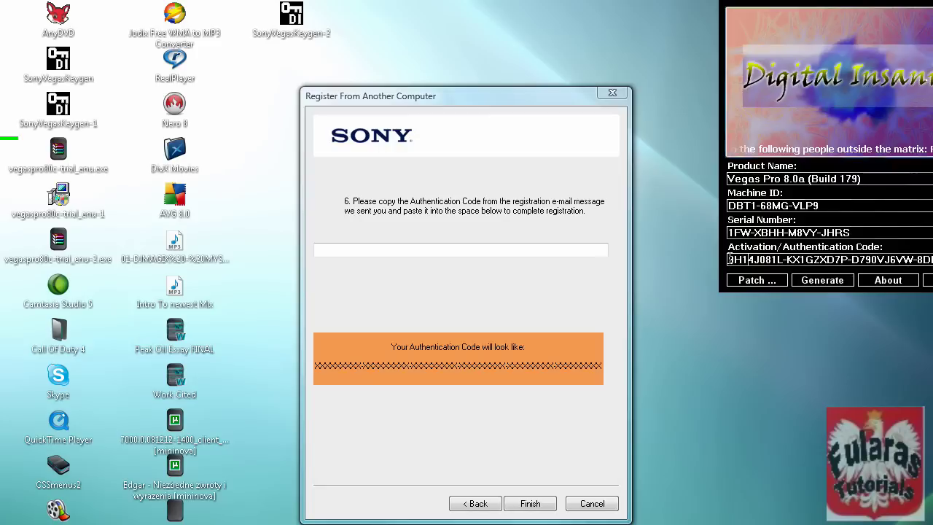
left_click_drag(731, 260, 930, 265)
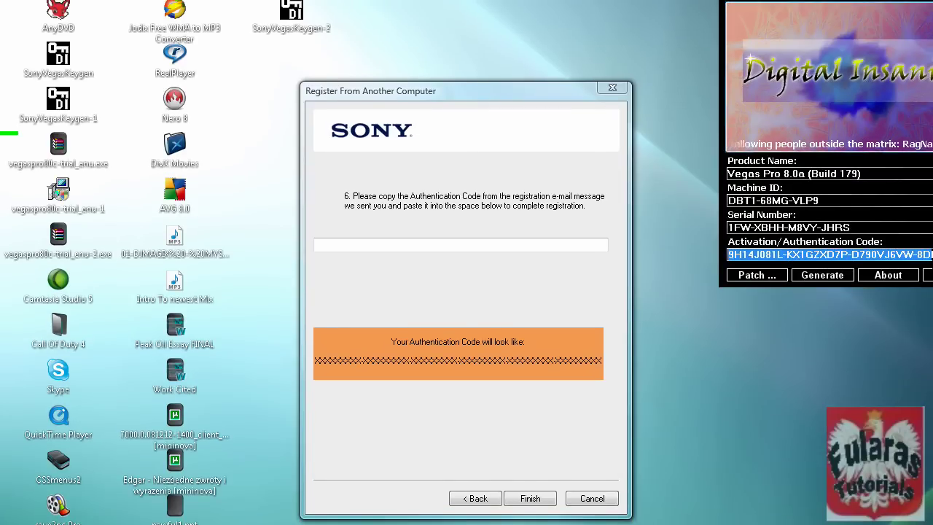
left_click_drag(804, 2, 703, 33)
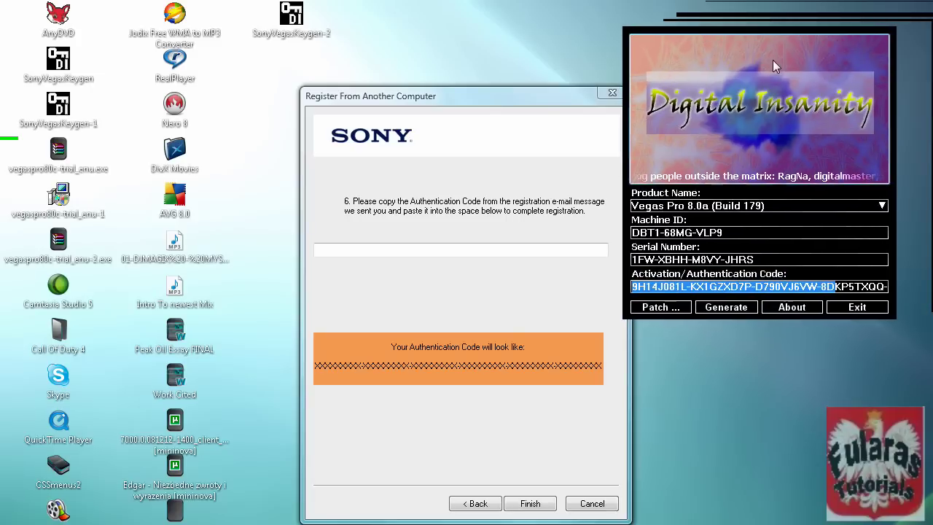
left_click(634, 286)
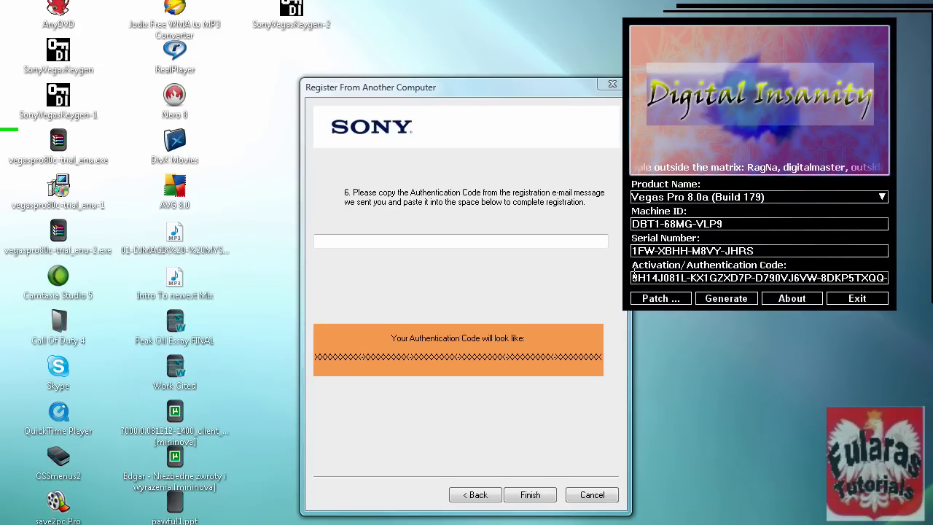
left_click_drag(634, 278, 916, 272)
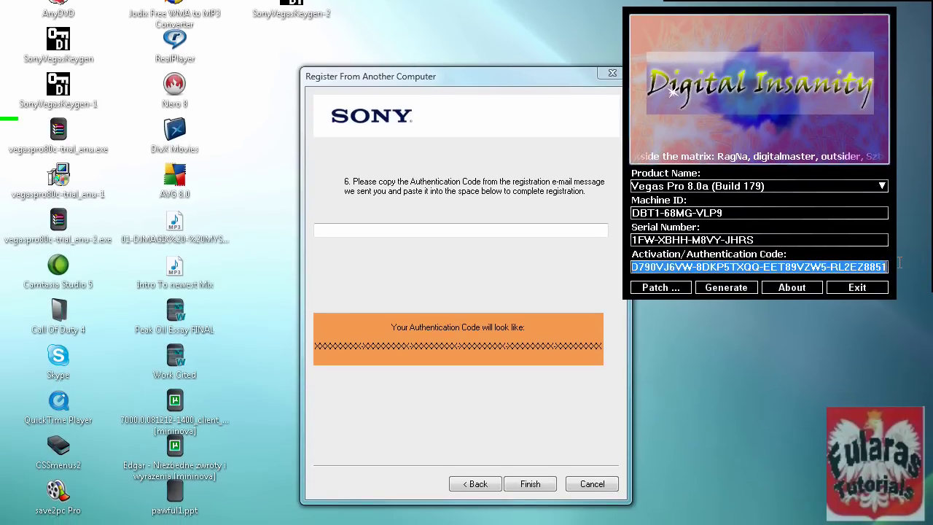
right_click(868, 263)
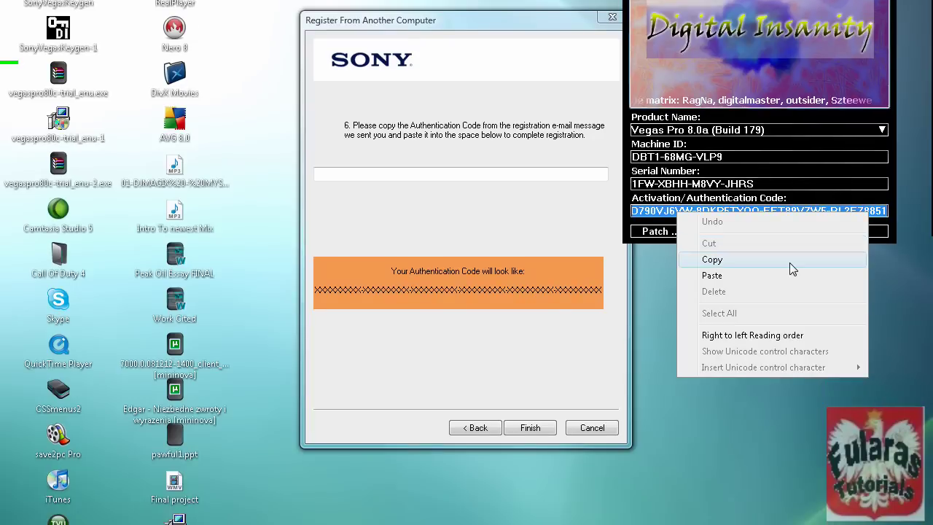
left_click(791, 290)
Paste the activation code into the Sony authentication code box.
left_click(395, 173)
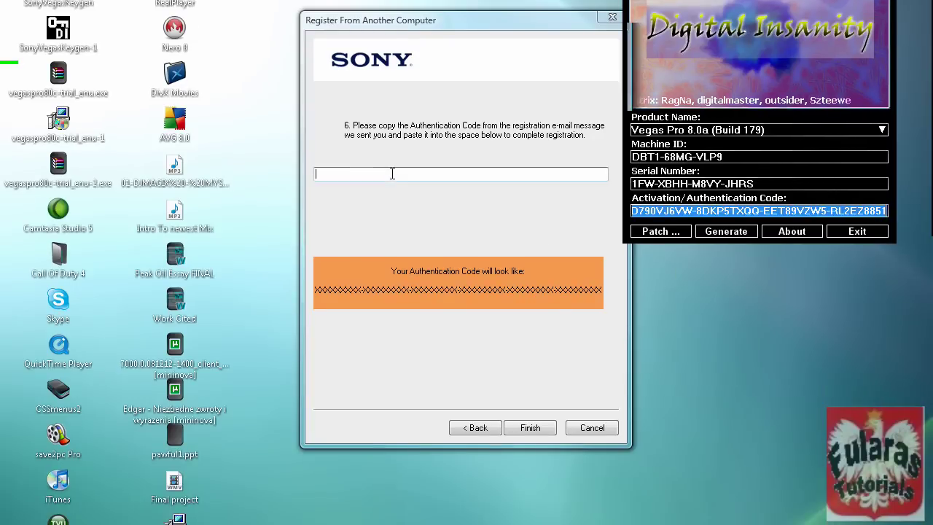
right_click(393, 174)
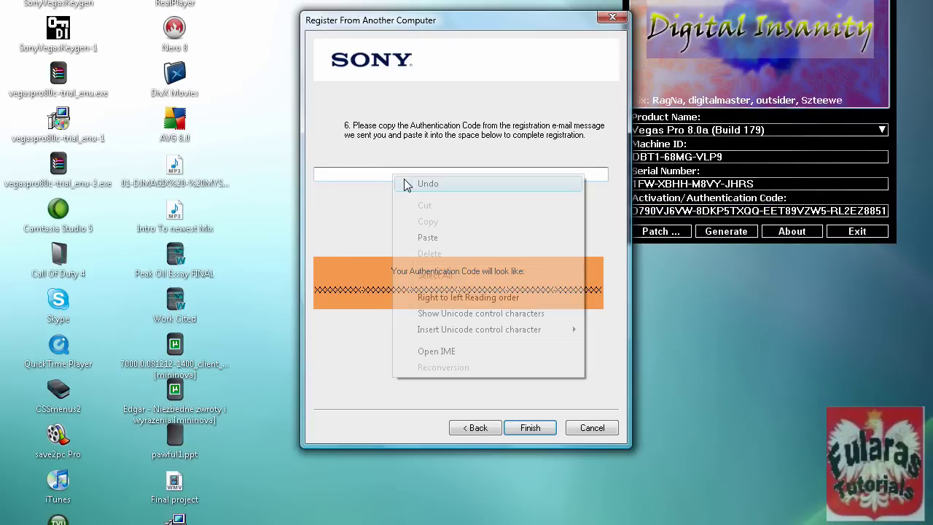
left_click(431, 241)
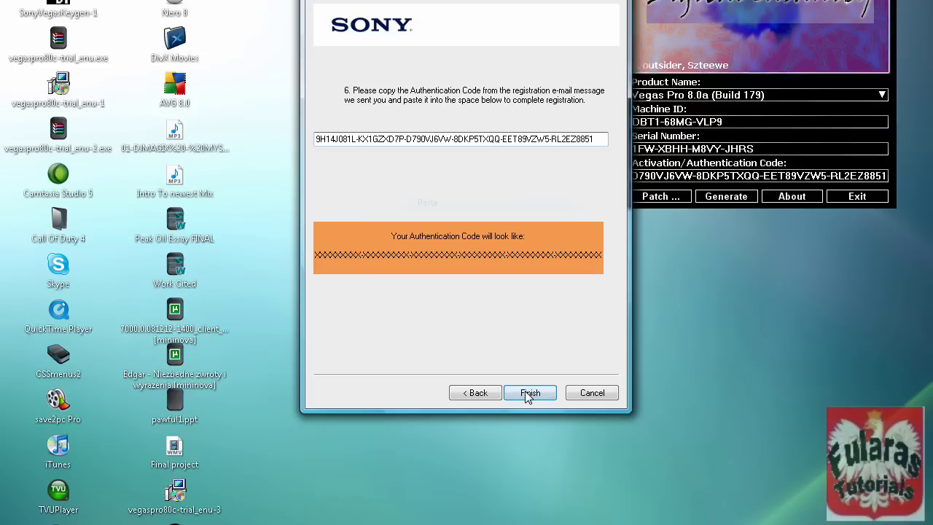
Finish the Register From Another Computer wizard so Vegas Pro 8 starts.
left_click(528, 394)
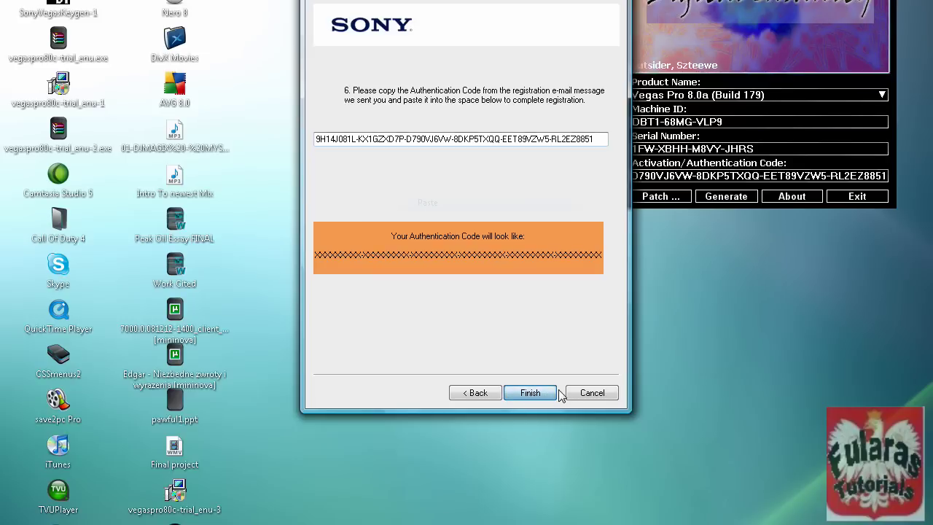